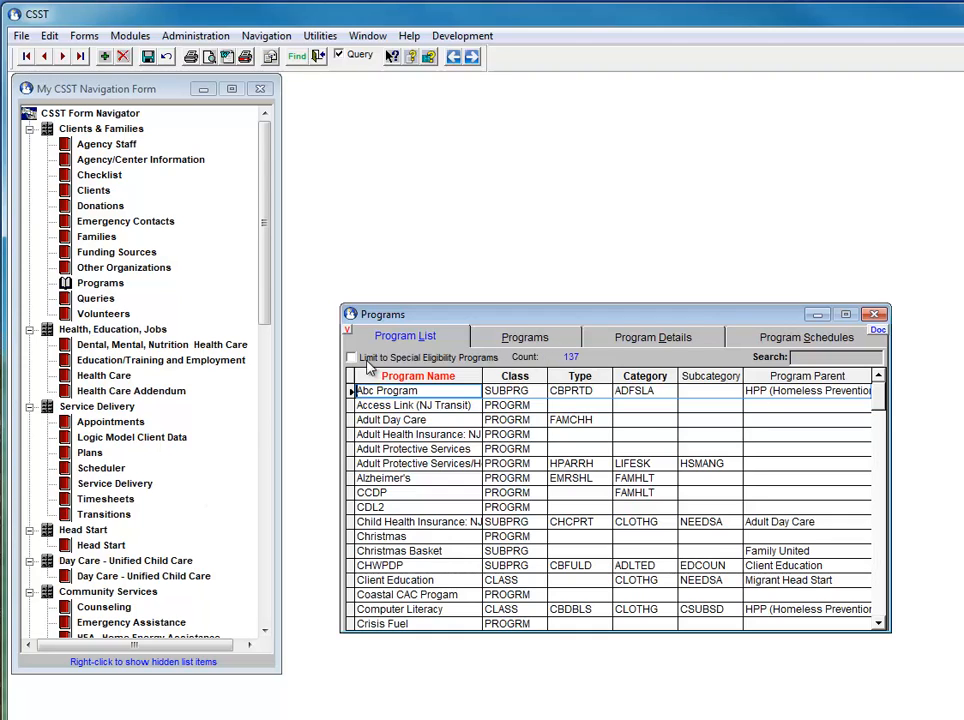
- Open the filter editor for the program details list to create or edit a filter
{"action": "left_click", "coordinate": [630, 338]}
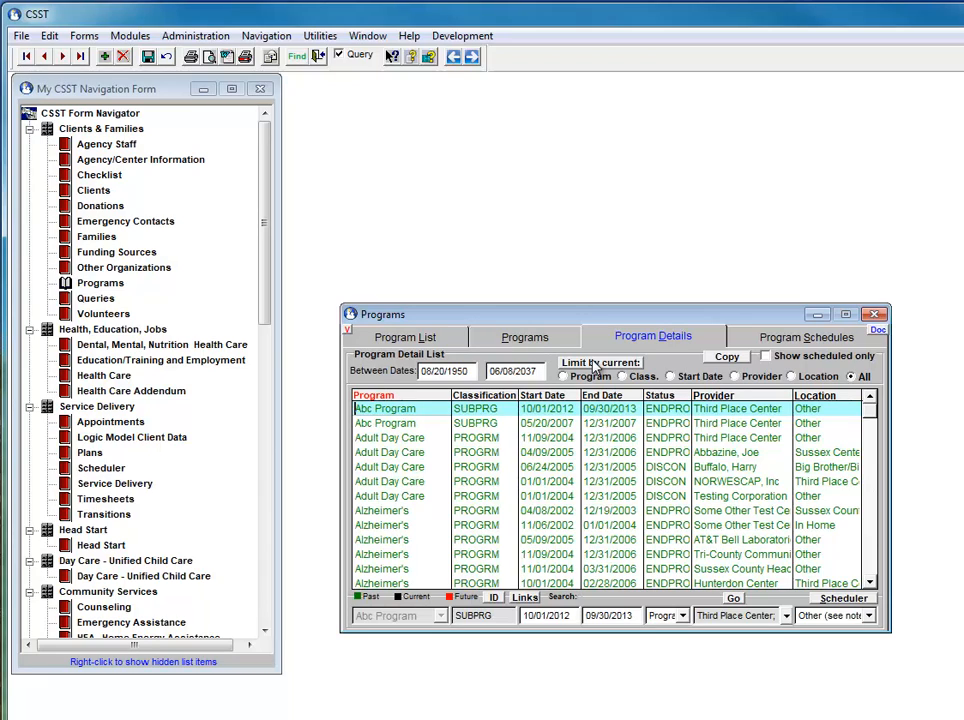
{"action": "left_click", "coordinate": [592, 362]}
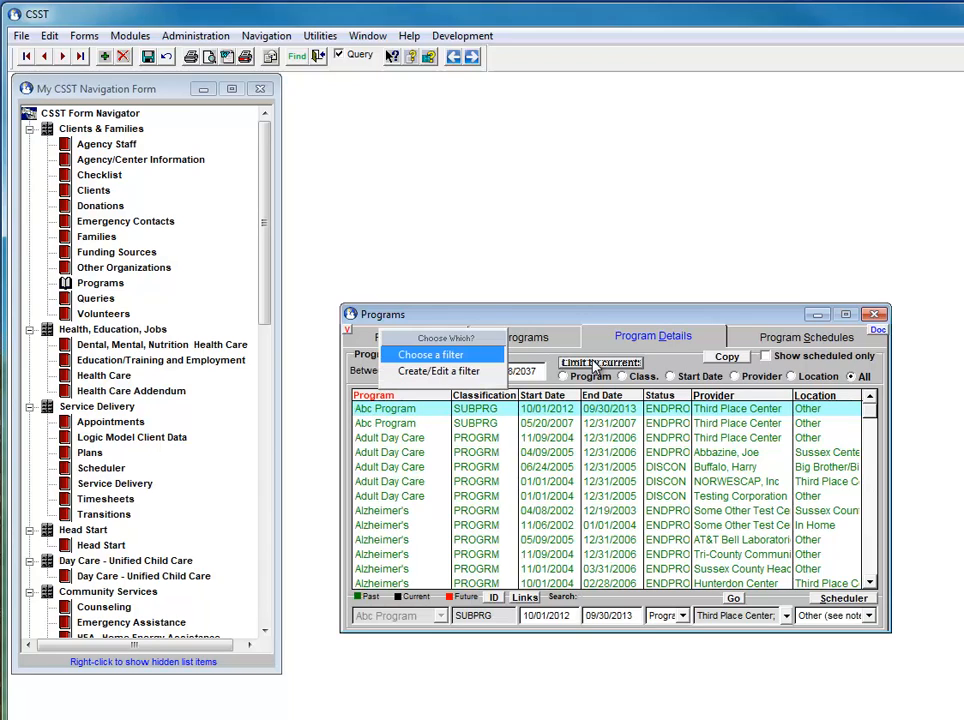
{"action": "left_click", "coordinate": [430, 374]}
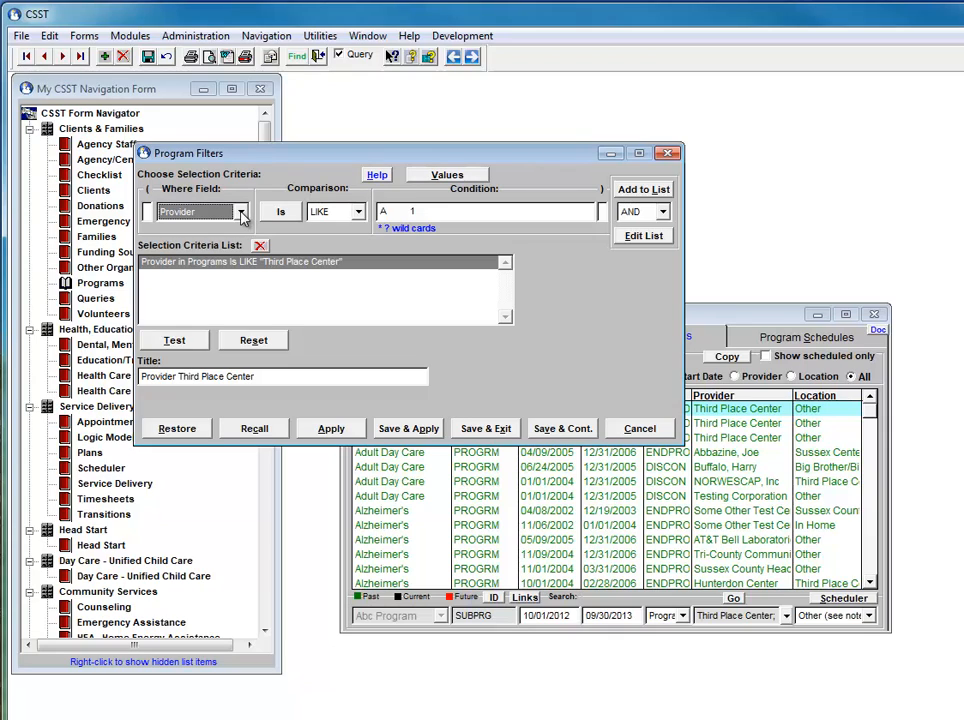
- Examine which program fields can be used as filter criteria
{"action": "left_click", "coordinate": [241, 213]}
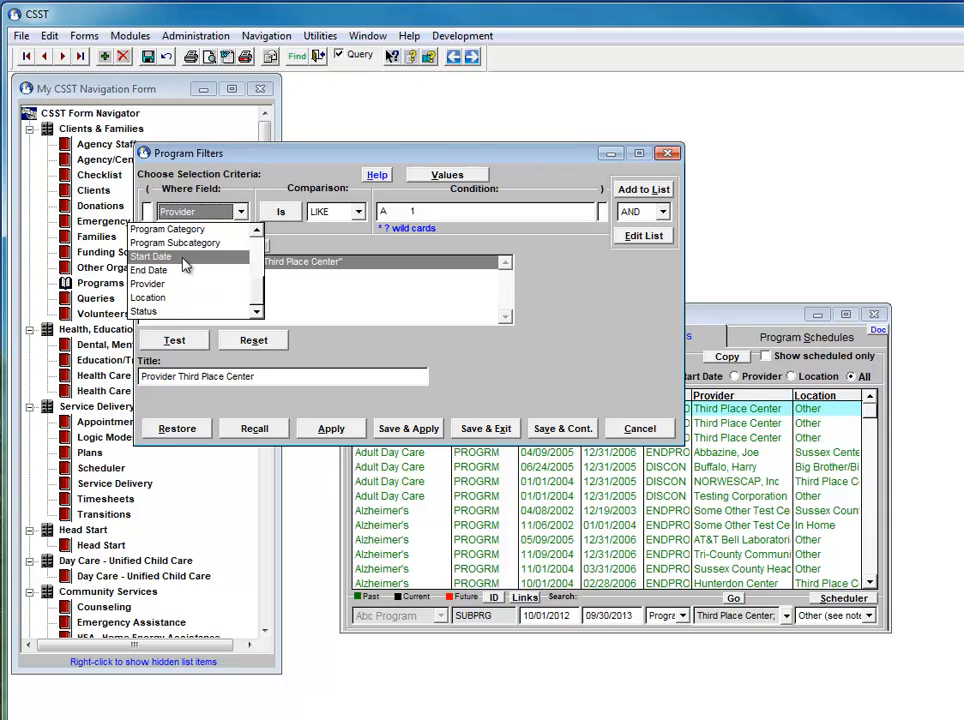
{"action": "left_click_drag", "start_coordinate": [257, 290], "coordinate": [270, 243]}
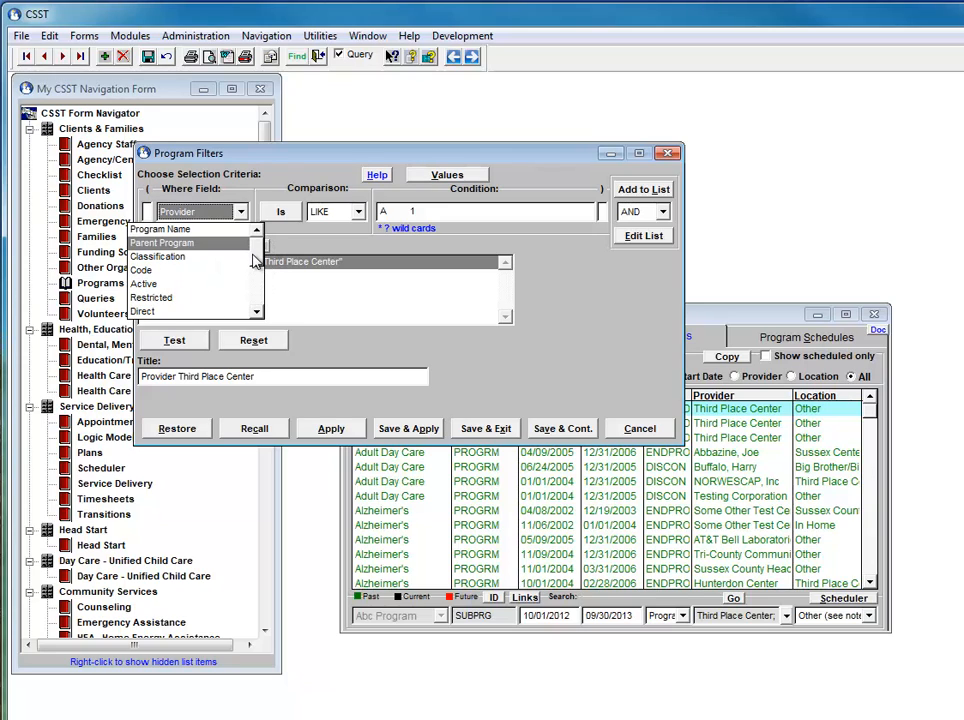
{"action": "left_click", "coordinate": [258, 313]}
{"action": "left_click", "coordinate": [258, 313]}
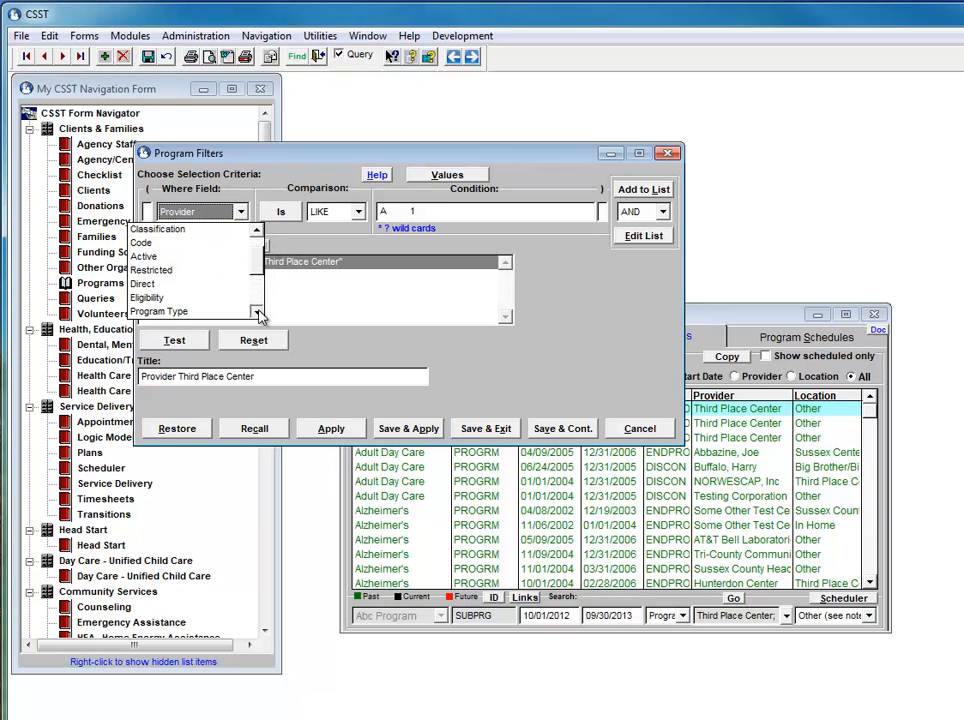
{"action": "left_click", "coordinate": [258, 312]}
{"action": "left_click", "coordinate": [258, 312]}
{"action": "left_click", "coordinate": [258, 312]}
{"action": "left_click", "coordinate": [258, 312]}
{"action": "left_click", "coordinate": [258, 312]}
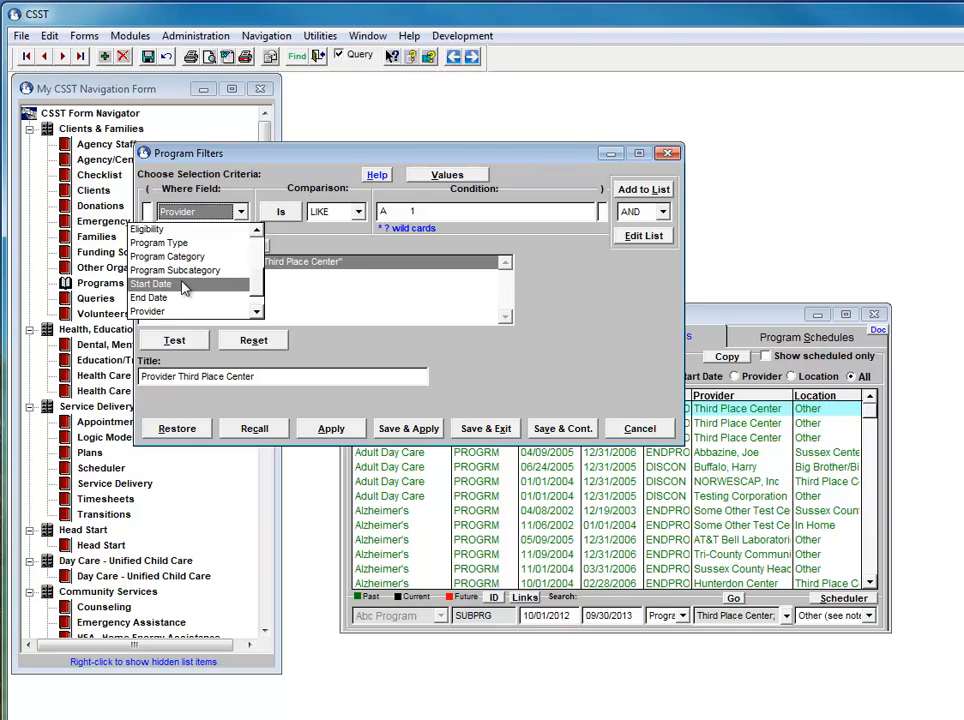
{"action": "left_click", "coordinate": [258, 313]}
{"action": "left_click", "coordinate": [258, 313]}
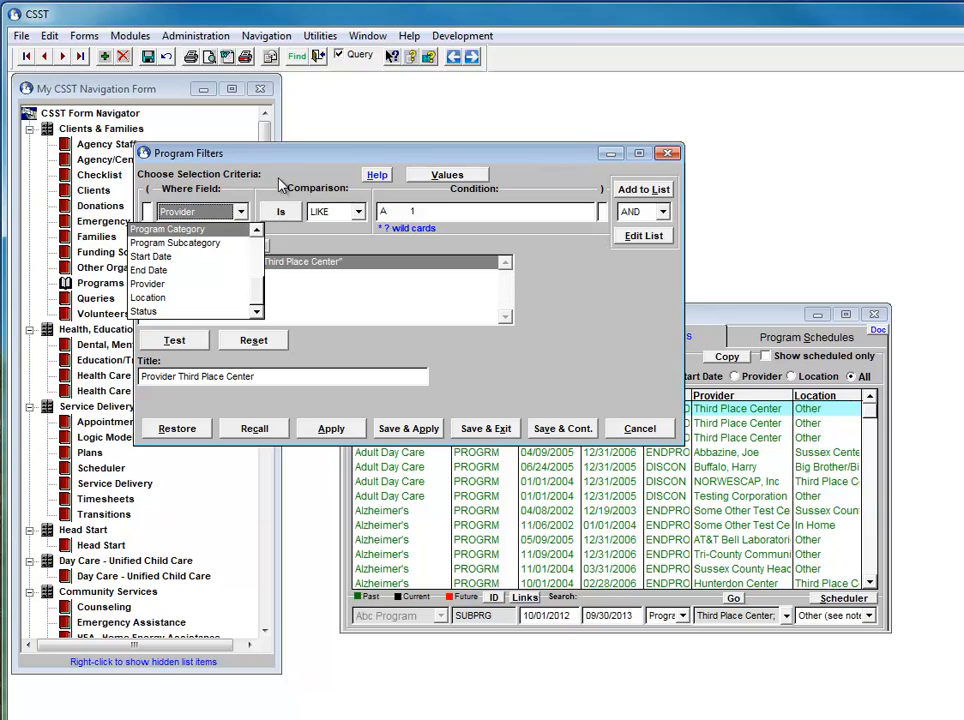
{"action": "key", "text": "Down"}
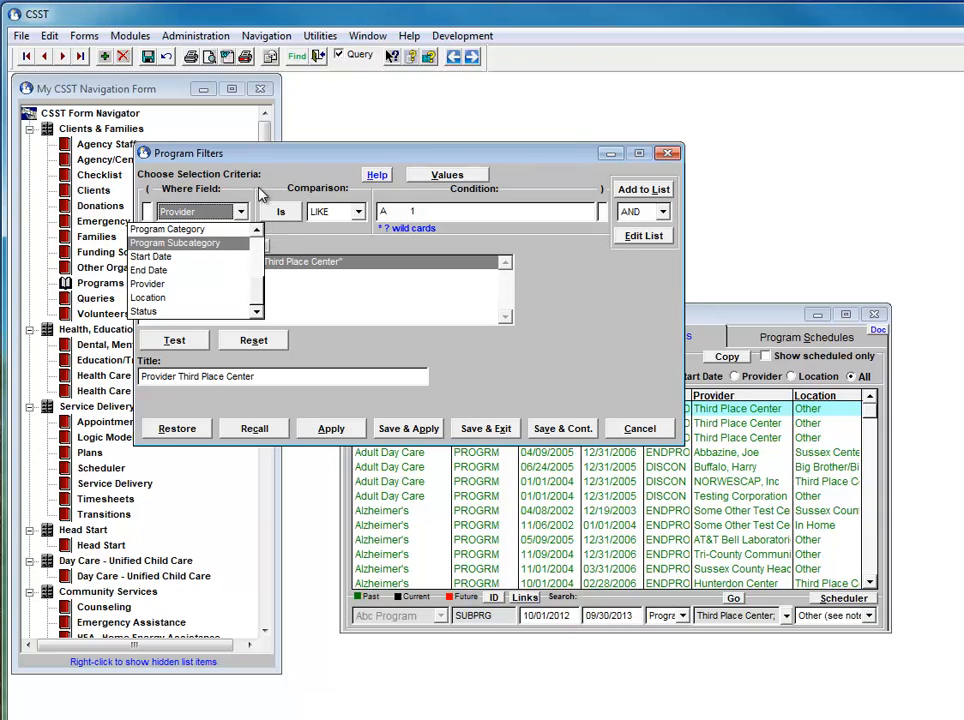
{"action": "left_click", "coordinate": [263, 188]}
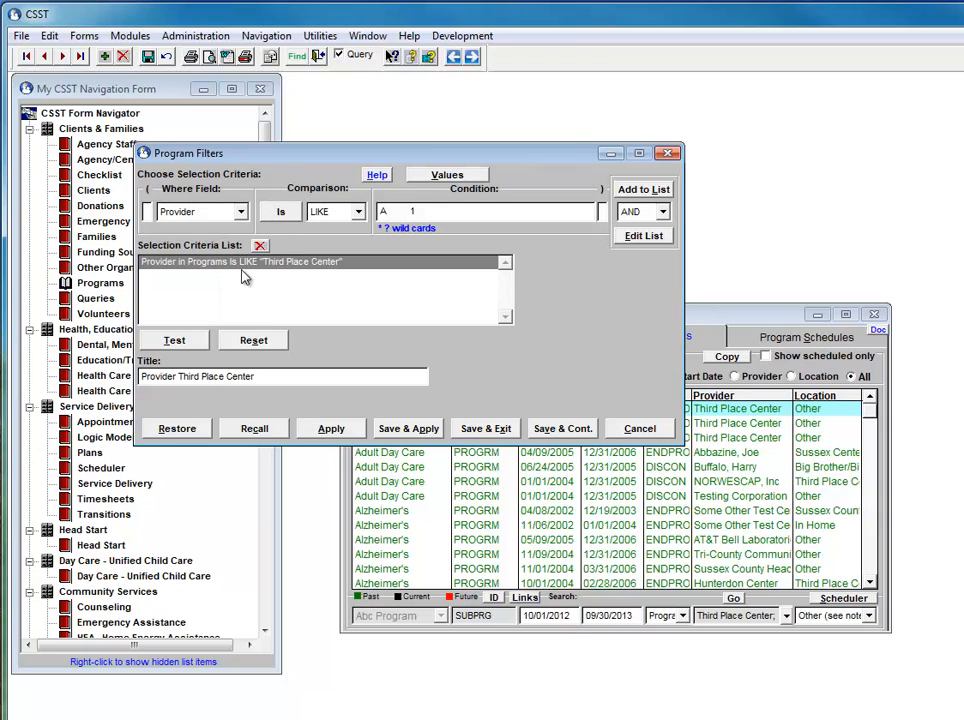
- Choose Bethel AME from the provider values as the filter condition
{"action": "left_click", "coordinate": [446, 178]}
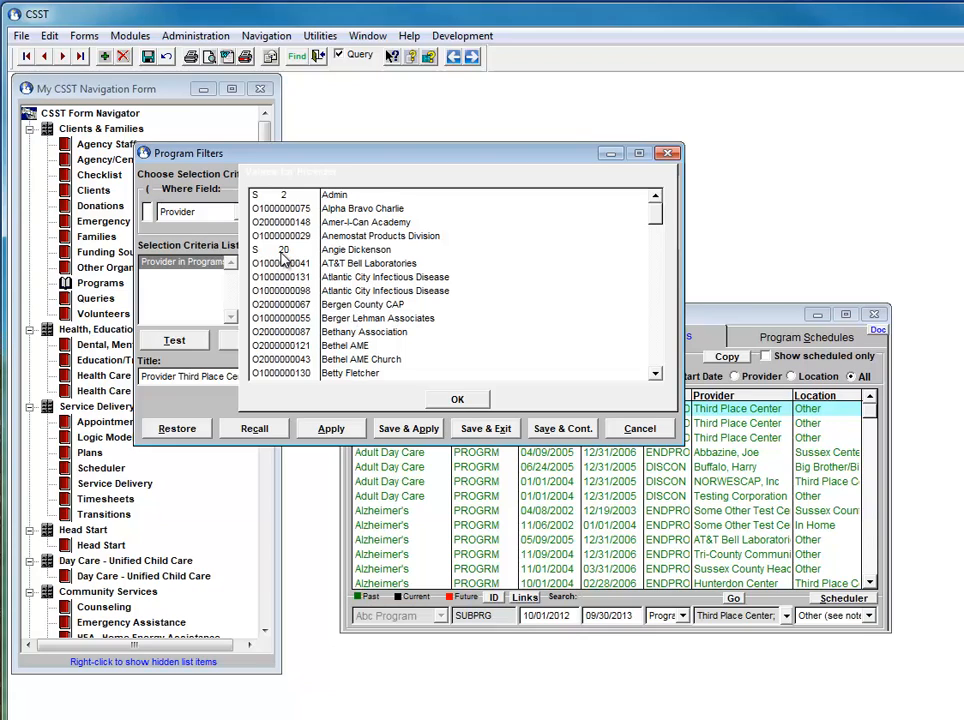
{"action": "left_click", "coordinate": [348, 345]}
{"action": "left_click", "coordinate": [460, 402]}
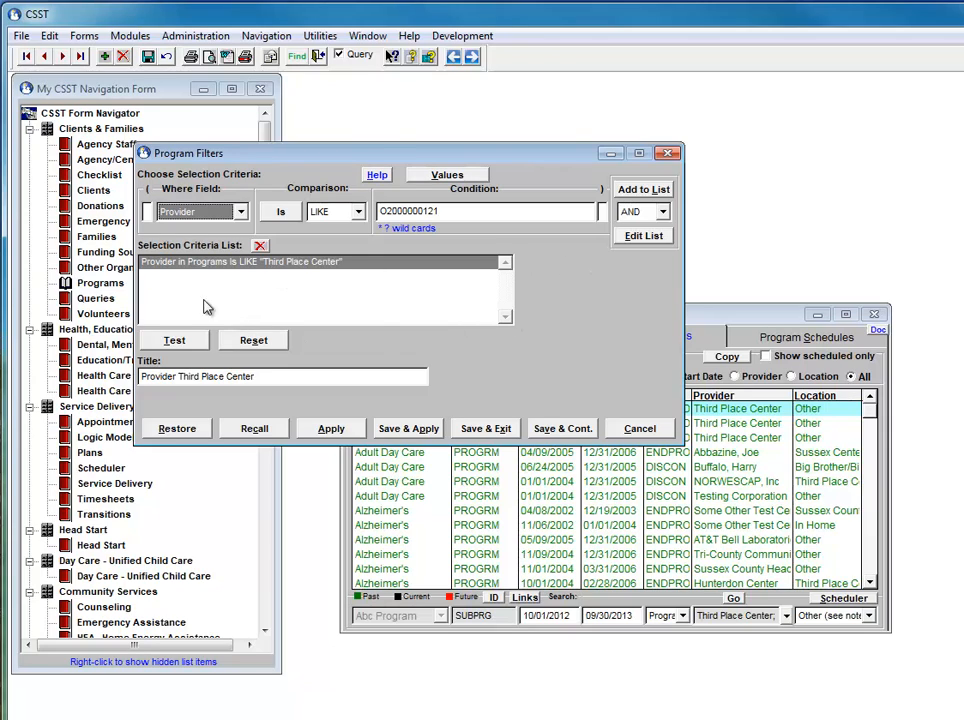
- Set the filter criterion to Start Date with the comparison Is BETWEEN
{"action": "left_click", "coordinate": [241, 213]}
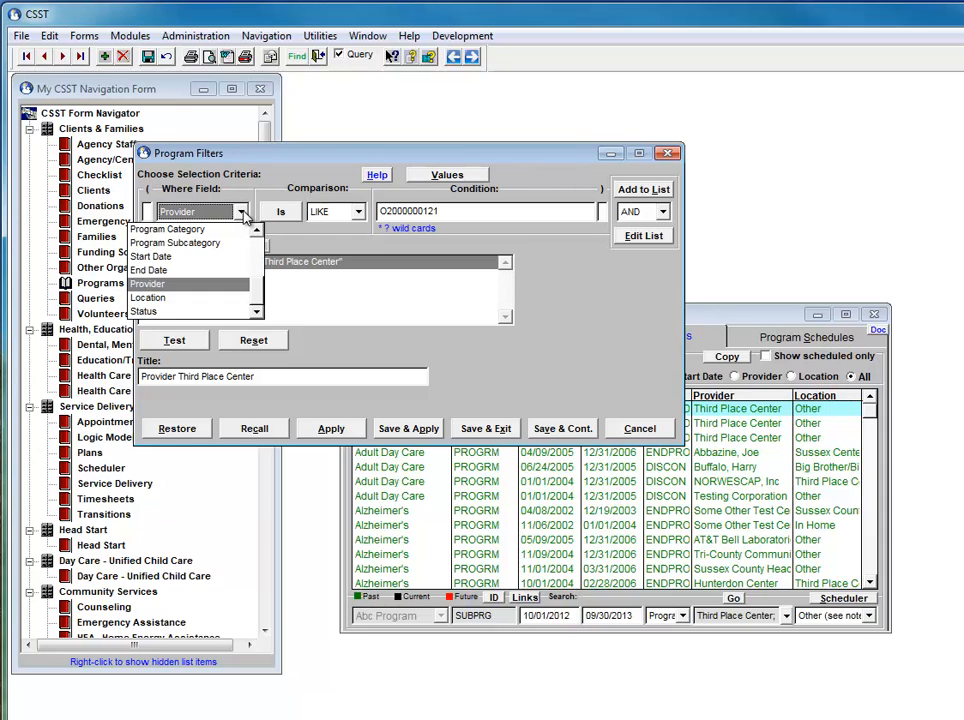
{"action": "left_click", "coordinate": [196, 259]}
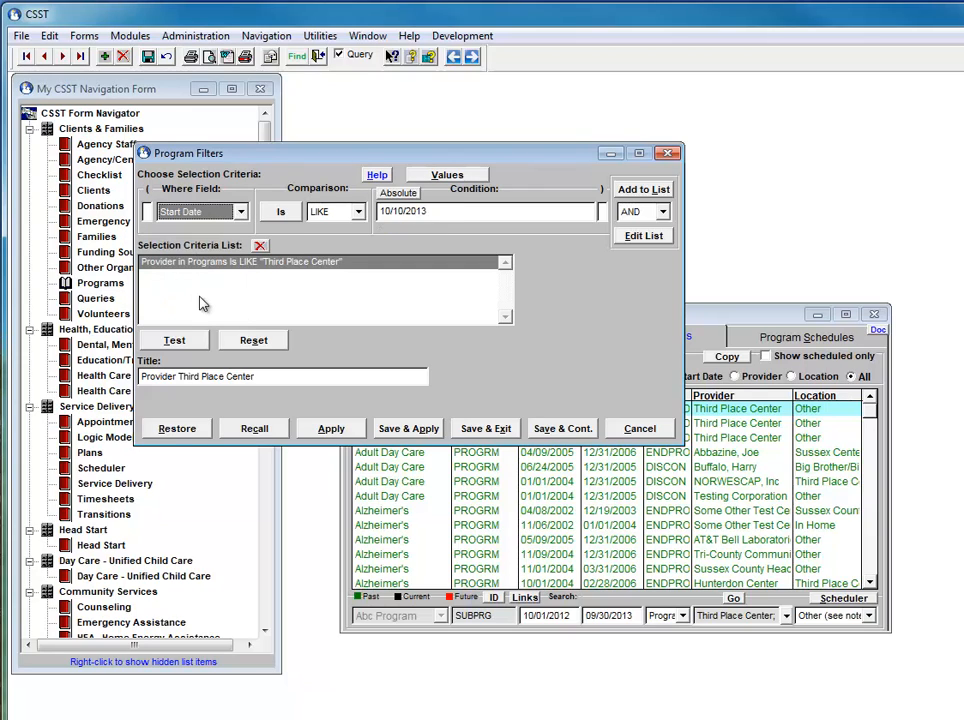
{"action": "left_click", "coordinate": [357, 213]}
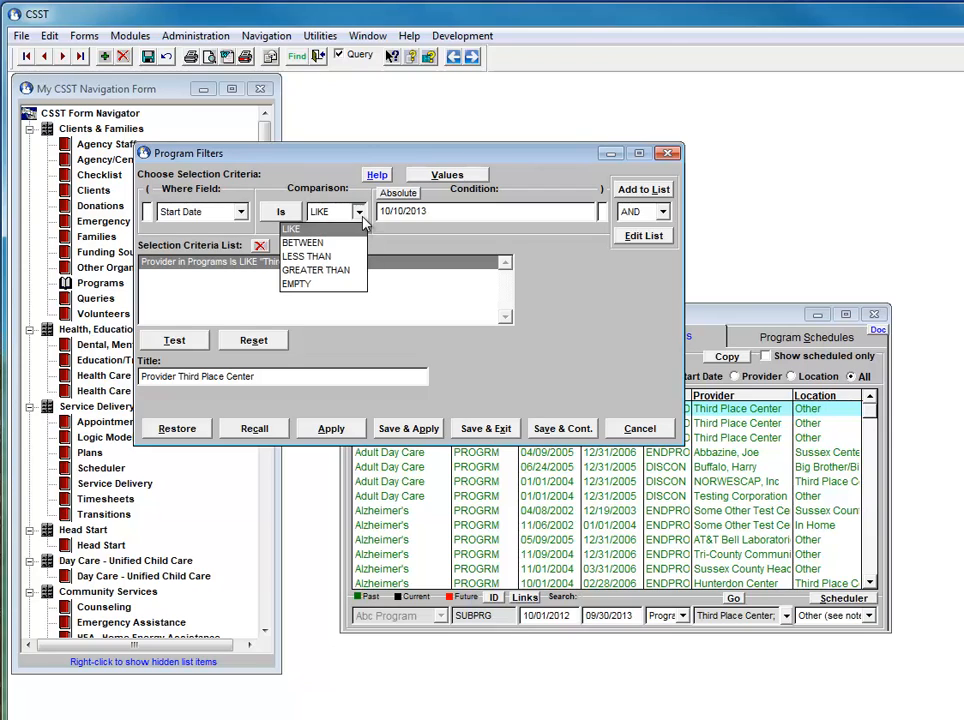
{"action": "left_click", "coordinate": [285, 213]}
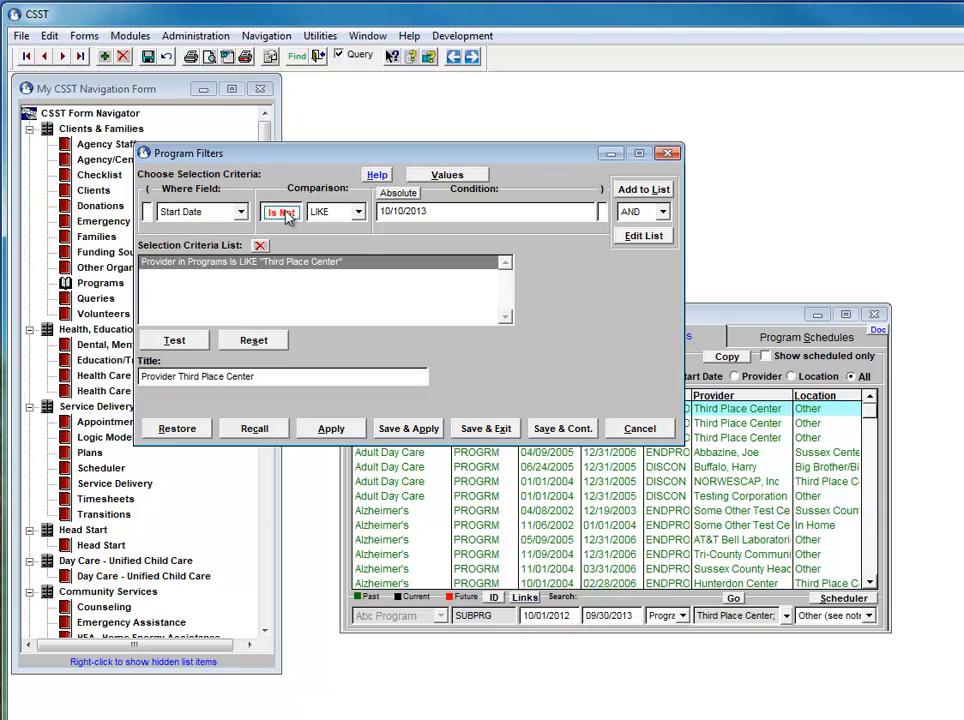
{"action": "left_click", "coordinate": [359, 213]}
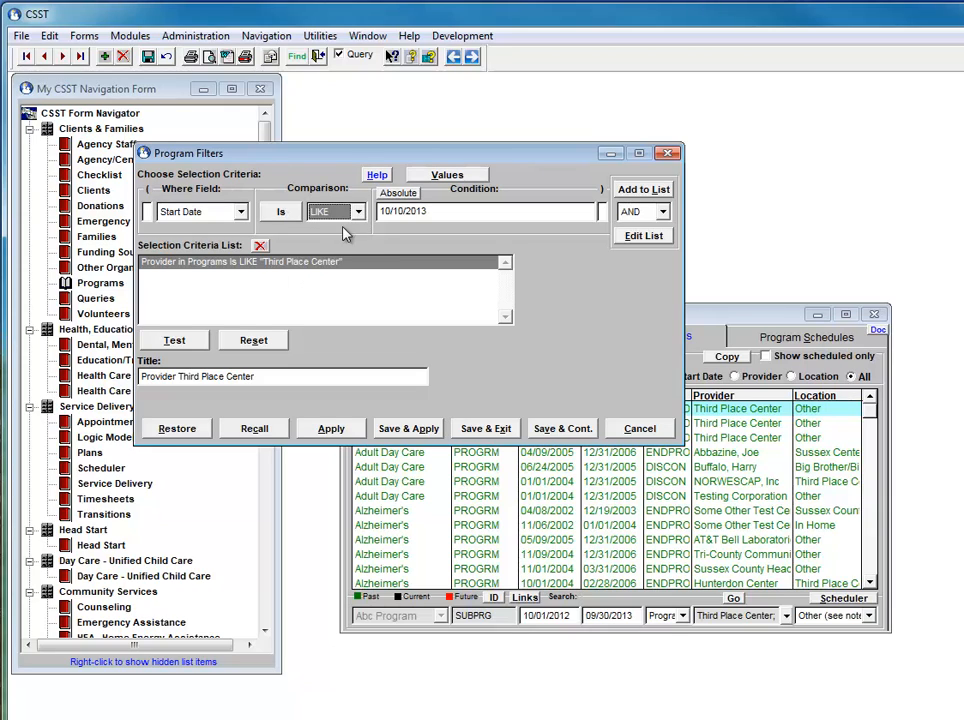
{"action": "left_click", "coordinate": [359, 213]}
{"action": "left_click", "coordinate": [337, 244]}
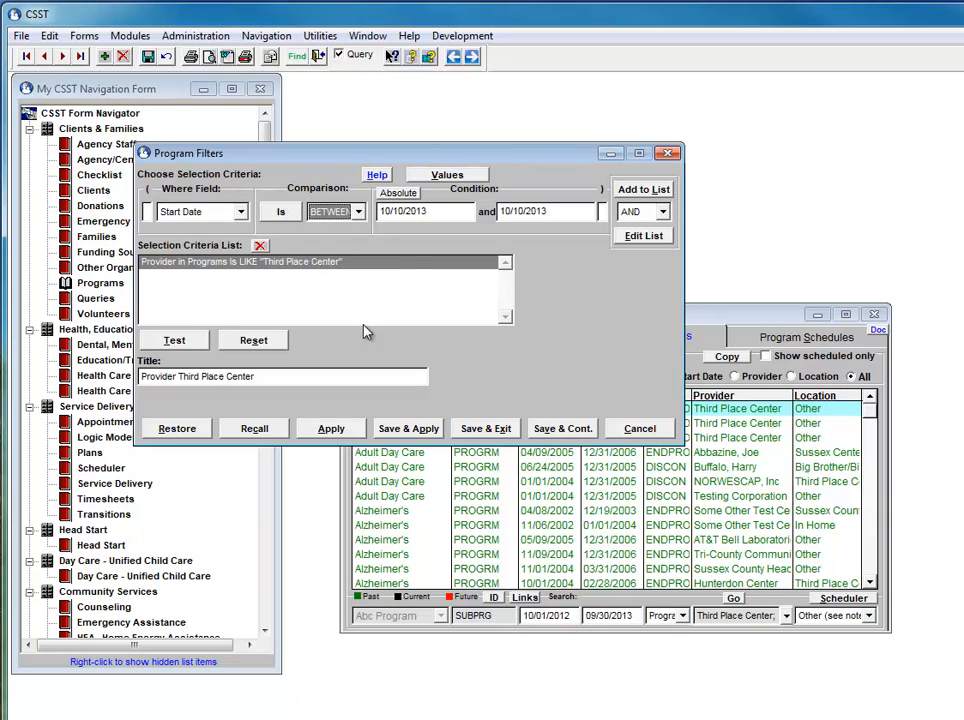
- Set the beginning of the start date range to 10/10/2011
{"action": "left_click", "coordinate": [411, 212]}
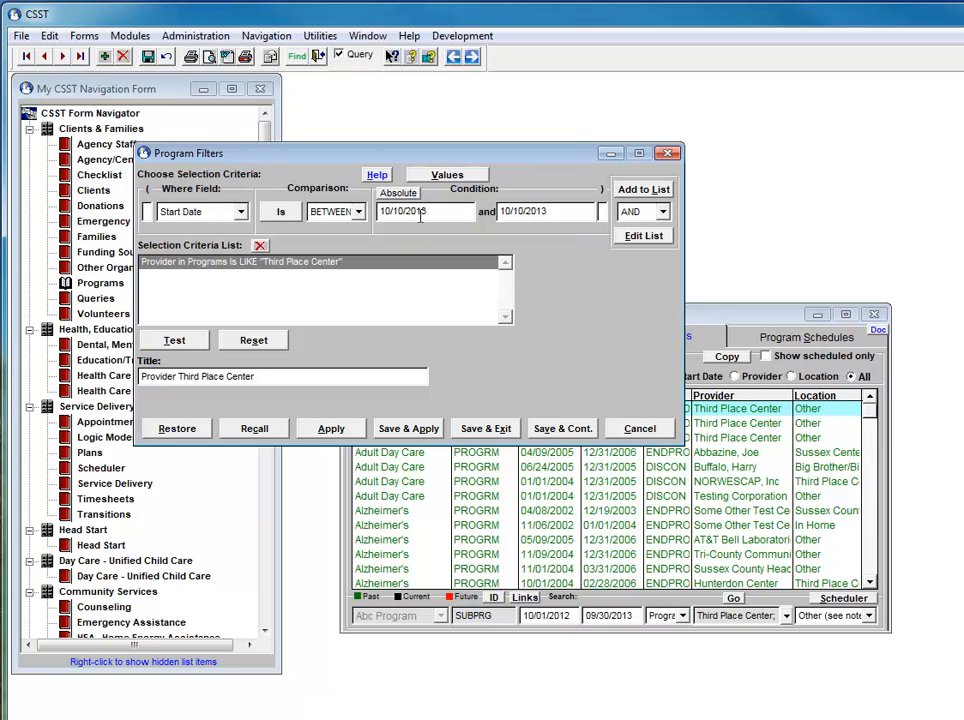
{"action": "key", "text": "BackSpace"}
{"action": "type", "text": "2"}
{"action": "key", "text": "Tab"}
- Replace the listed provider criterion with the start date range and test the filter
{"action": "left_click", "coordinate": [638, 238]}
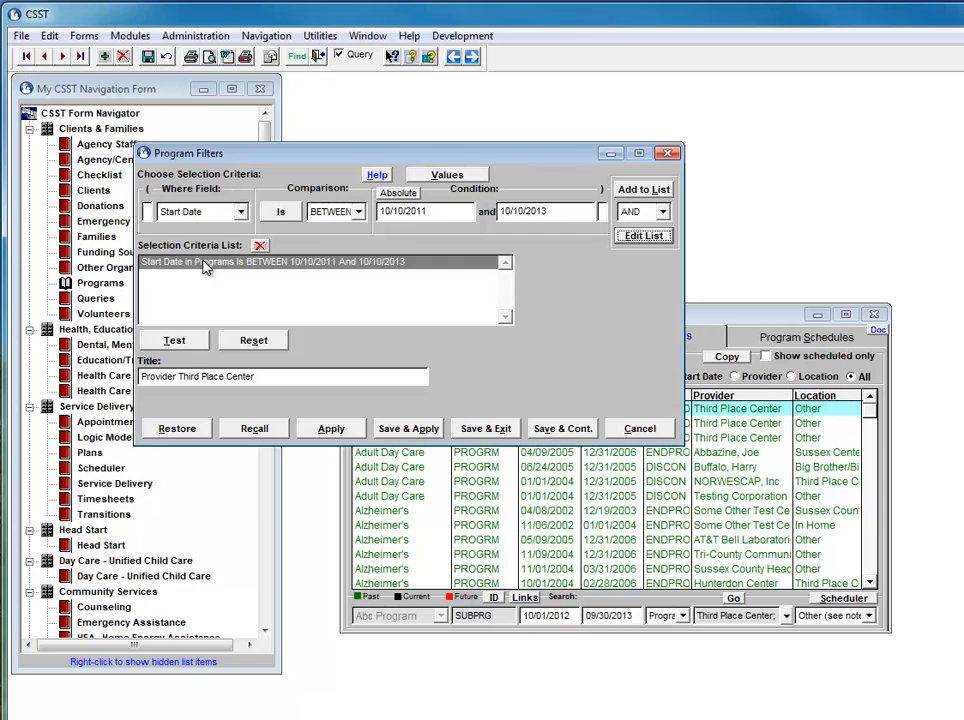
{"action": "left_click", "coordinate": [175, 342]}
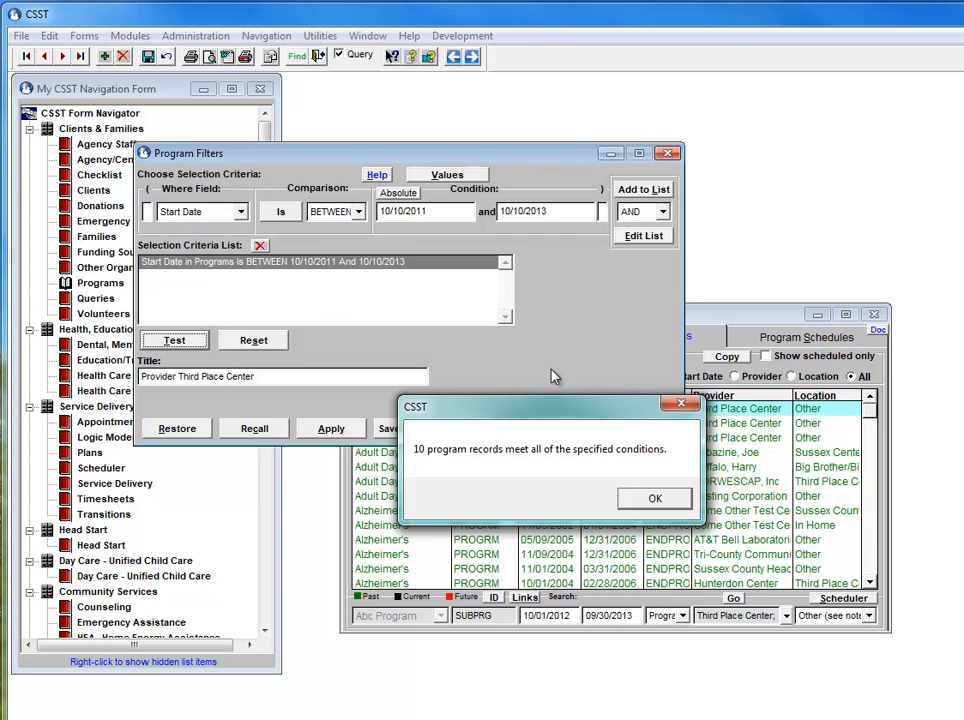
{"action": "key", "text": "Return"}
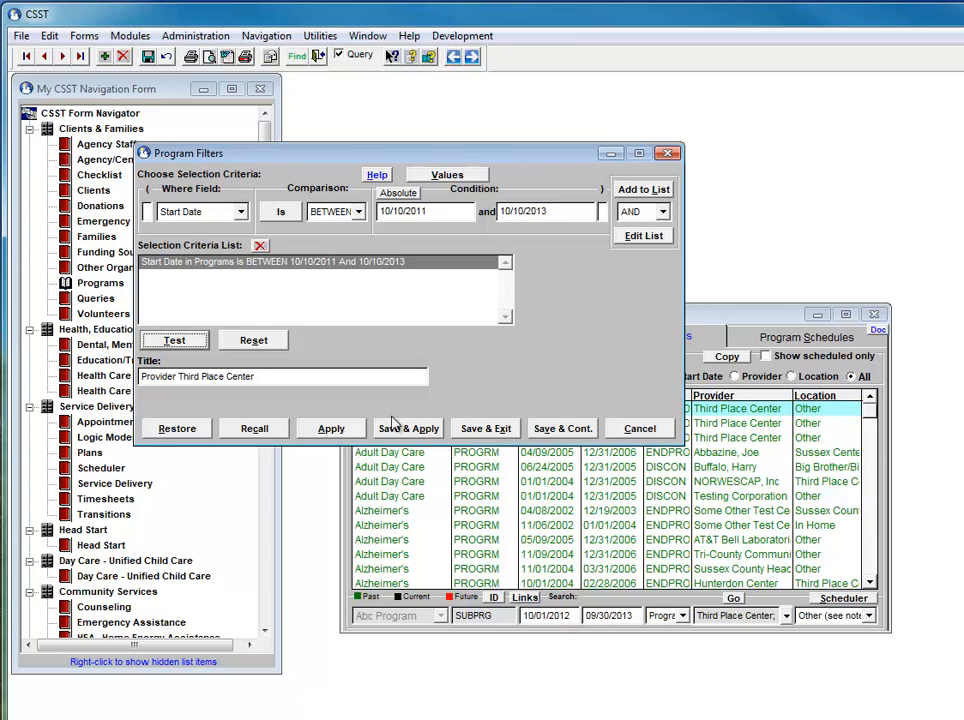
- Title the filter "Start between October 2011 to October 2013", then save and apply it
{"action": "left_click", "coordinate": [265, 376]}
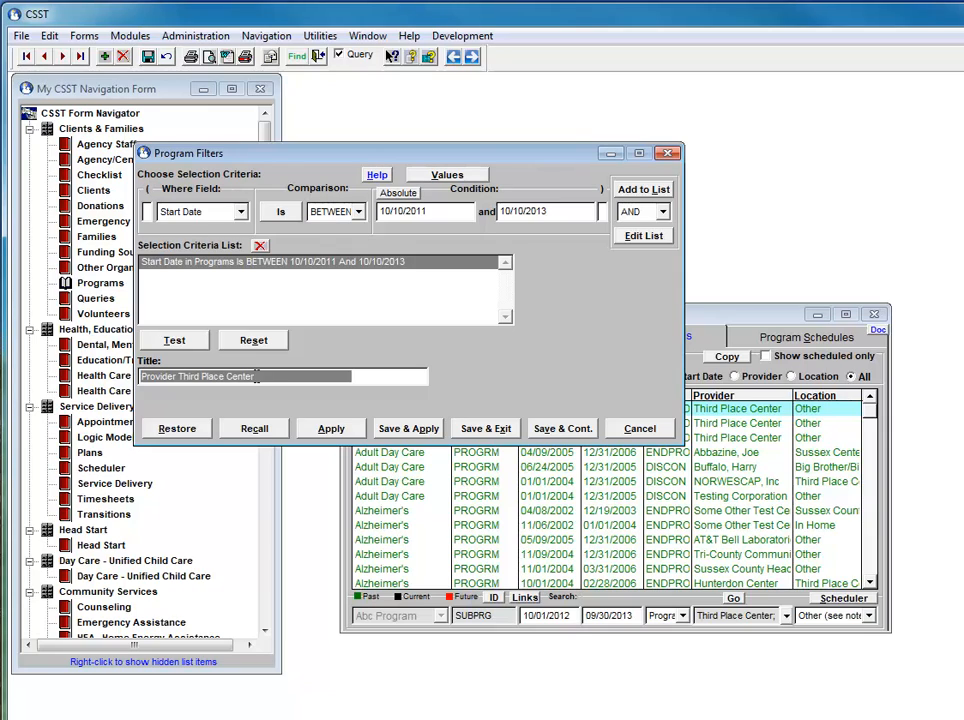
{"action": "type", "text": "S"}
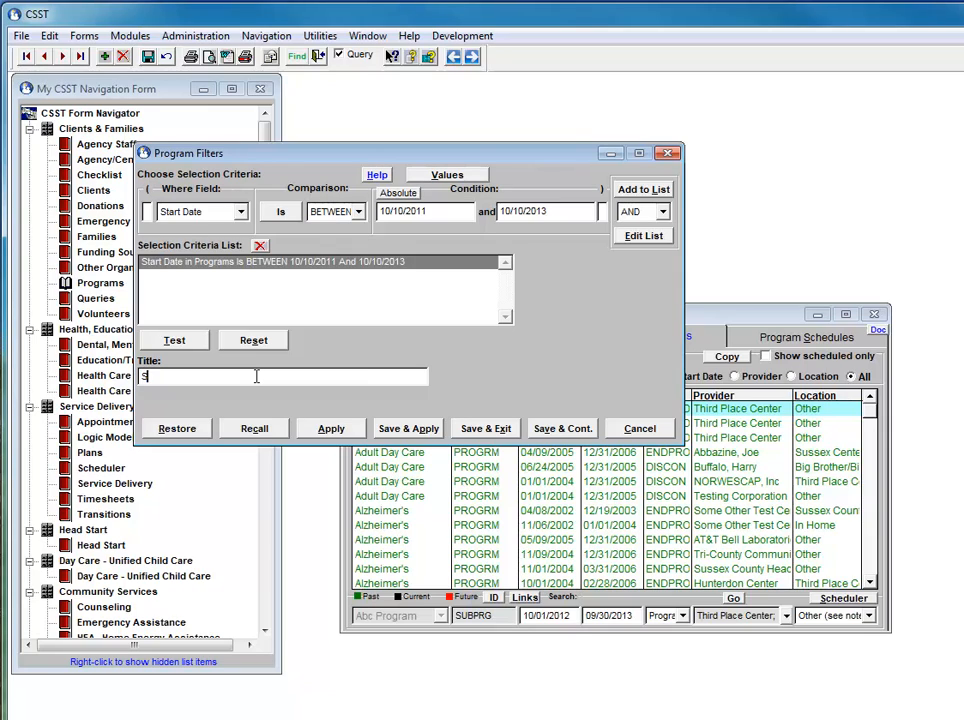
{"action": "type", "text": "tart between October 20"}
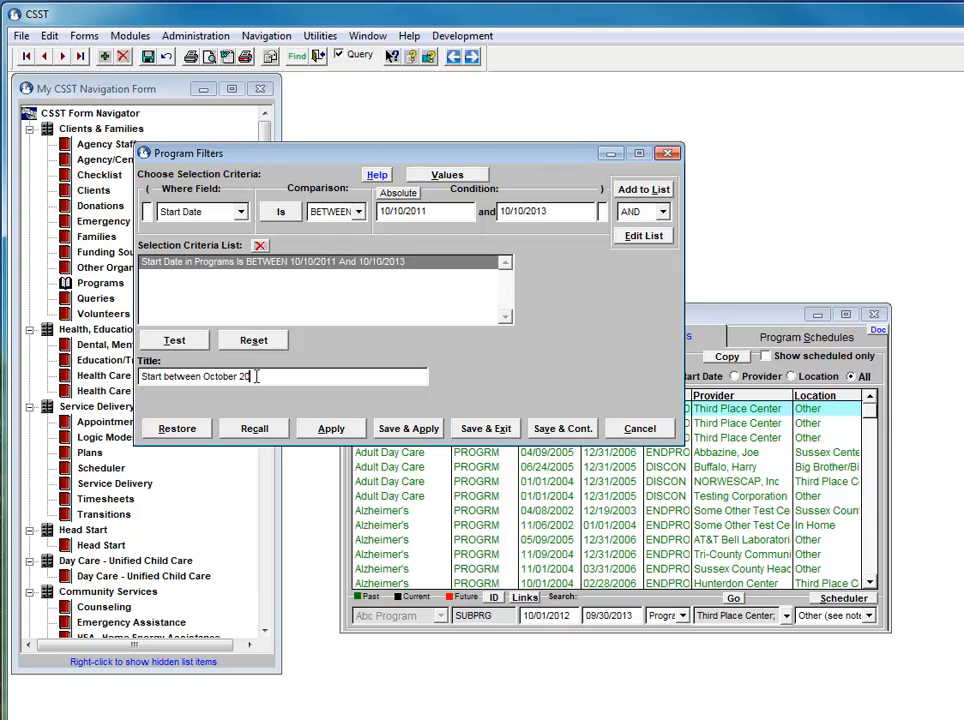
{"action": "type", "text": "11 to October 2013"}
{"action": "left_click", "coordinate": [404, 428]}
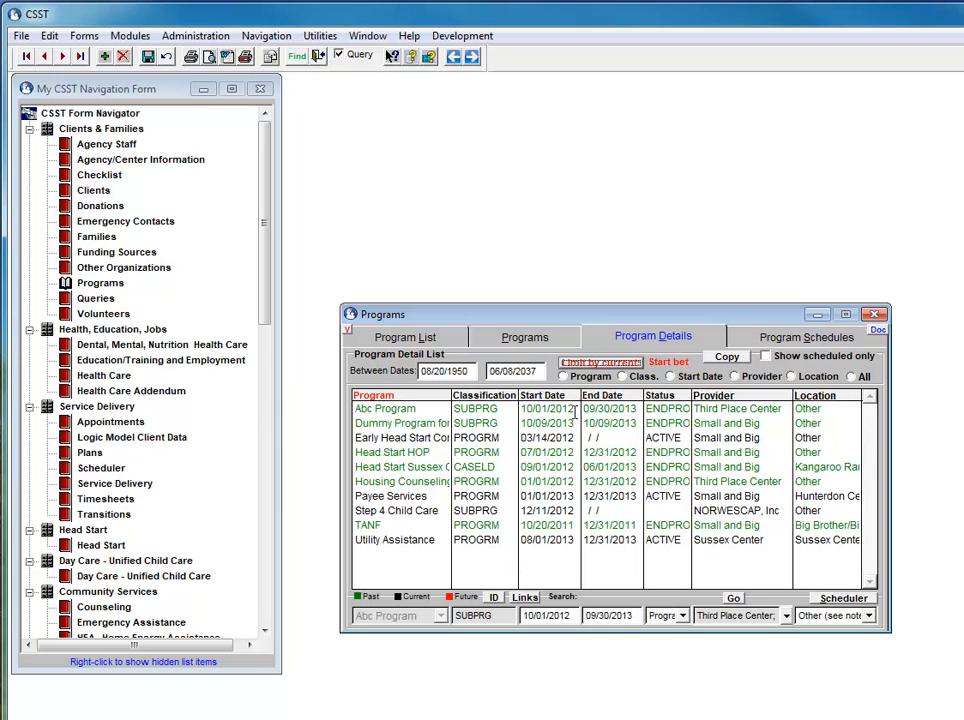
- Turn the applied filter off and back on, and close the Programs form
{"action": "left_click", "coordinate": [590, 368]}
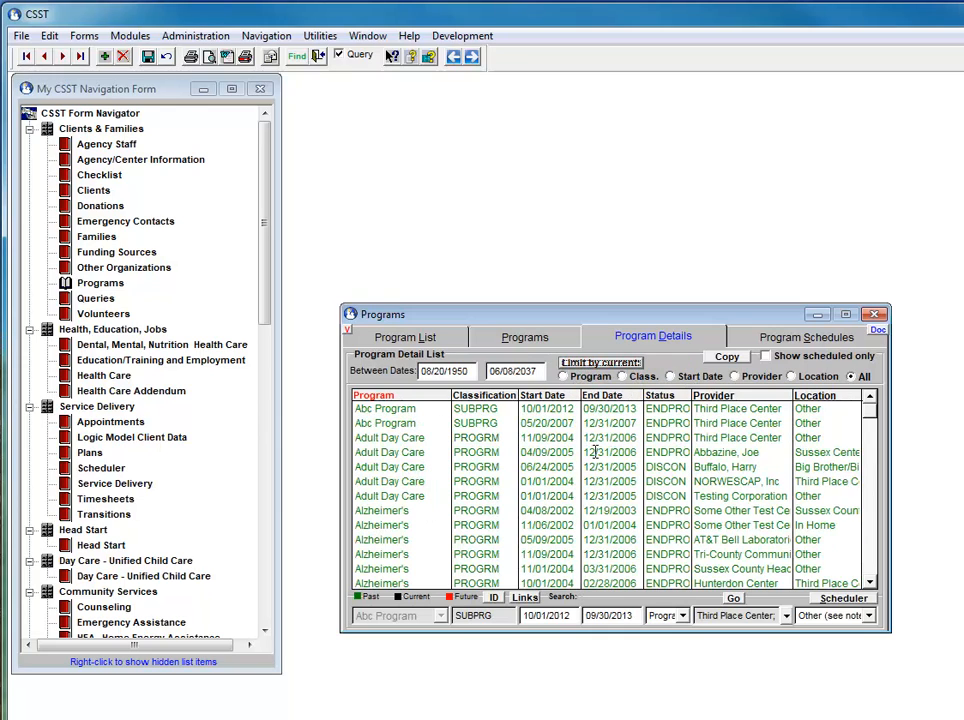
{"action": "left_click", "coordinate": [589, 369]}
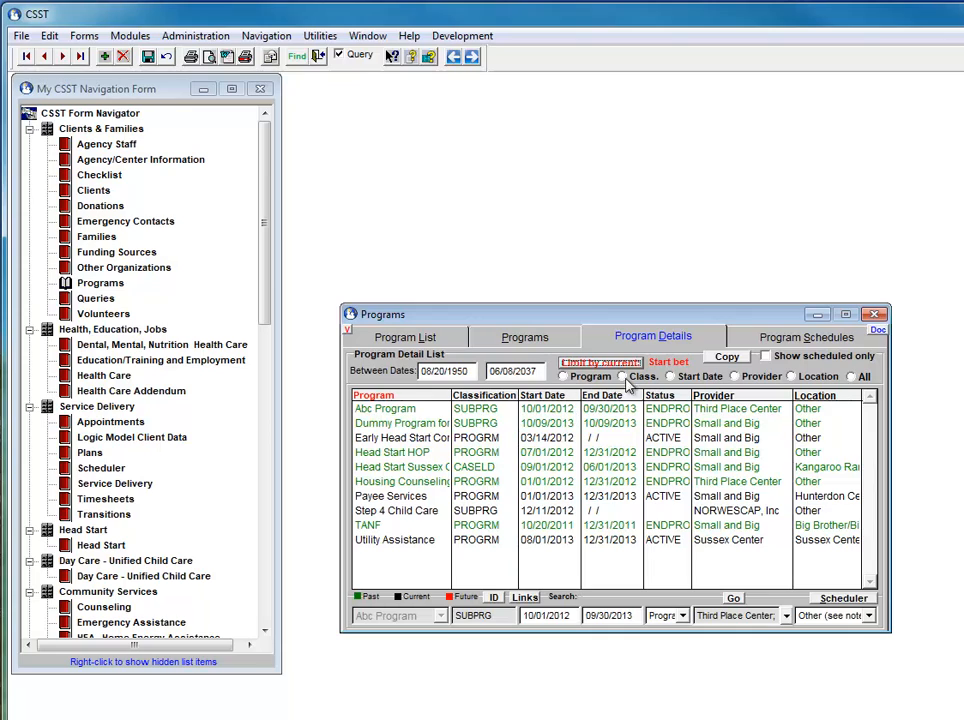
{"action": "left_click", "coordinate": [875, 316]}
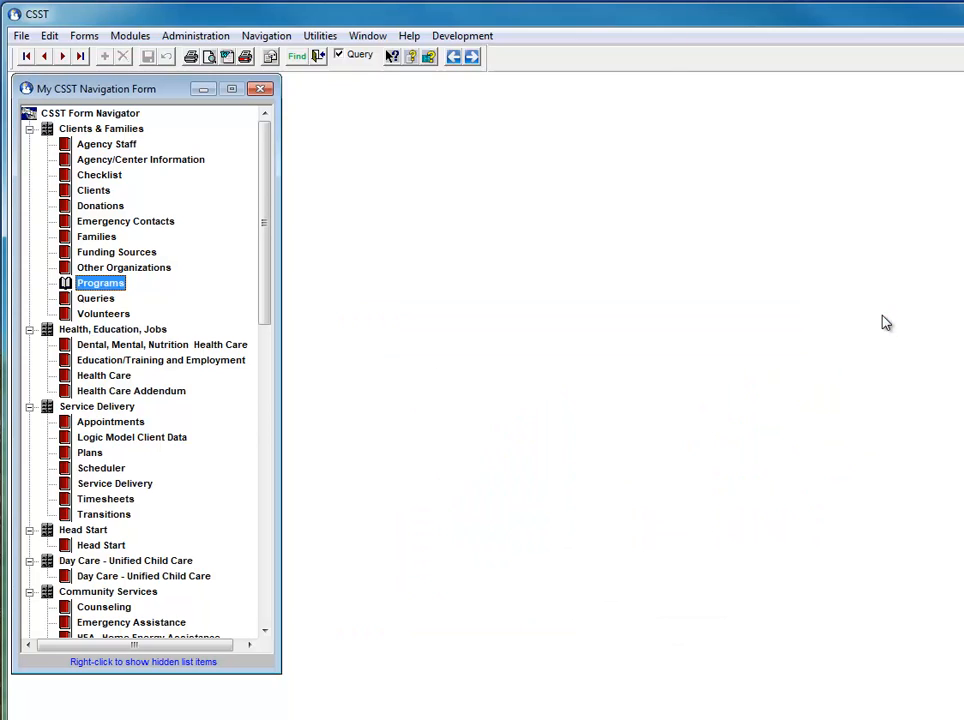
- Reopen the Programs form and apply the saved start date filter to the program details list
{"action": "double_click", "coordinate": [112, 284]}
{"action": "left_click", "coordinate": [631, 340]}
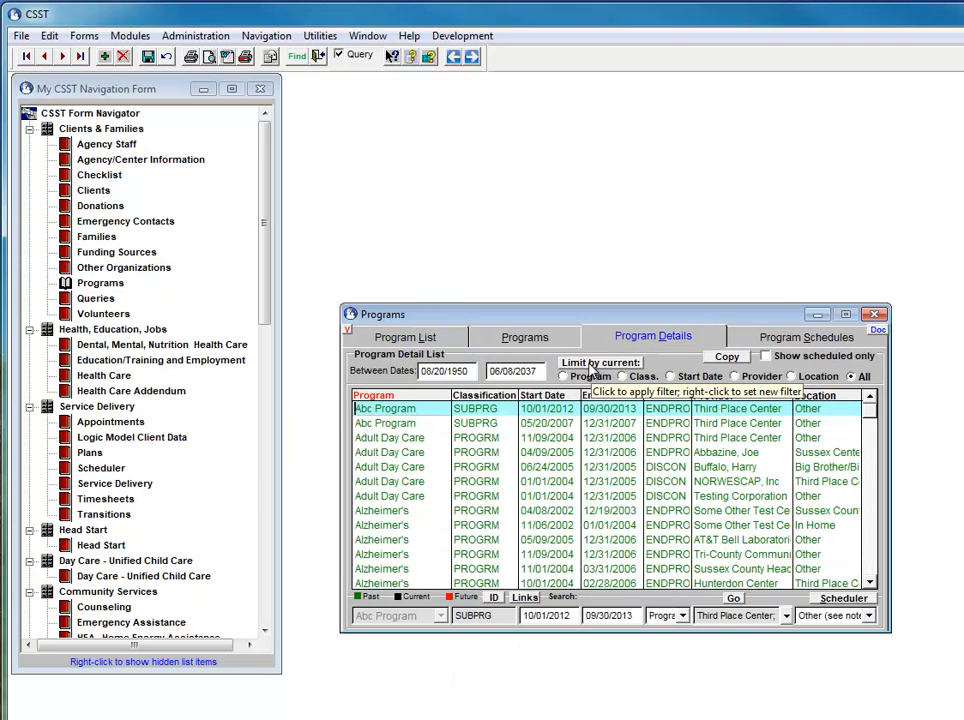
{"action": "left_click", "coordinate": [697, 378]}
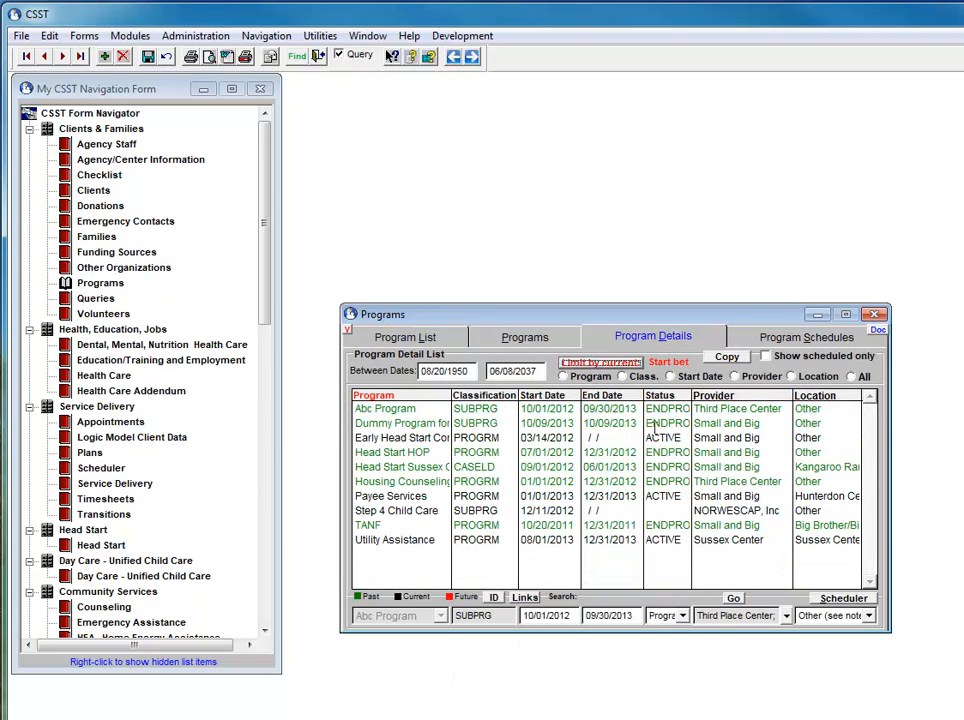